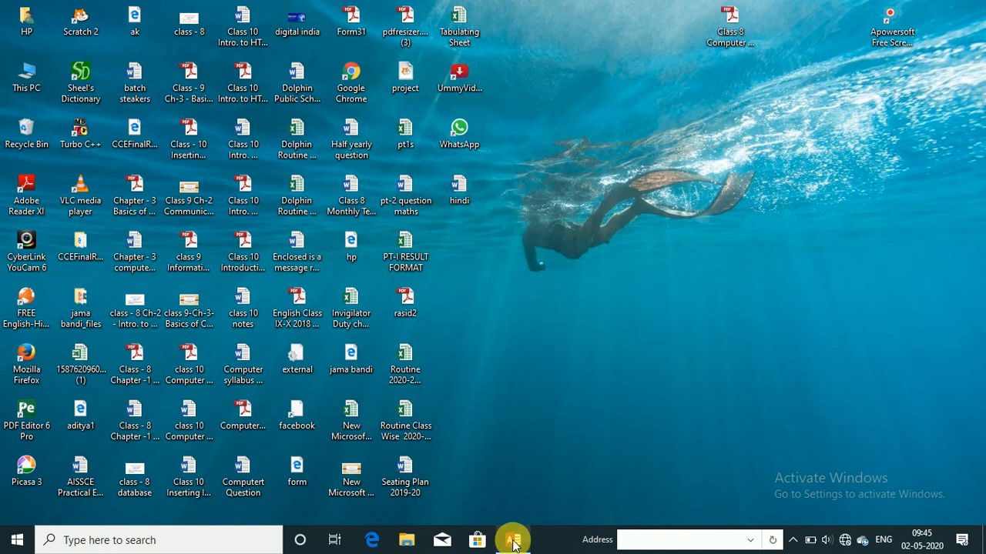
# Step: Switch to Access and add a Short Text field named Address to the Emp Details table
pyautogui.click(512, 539)
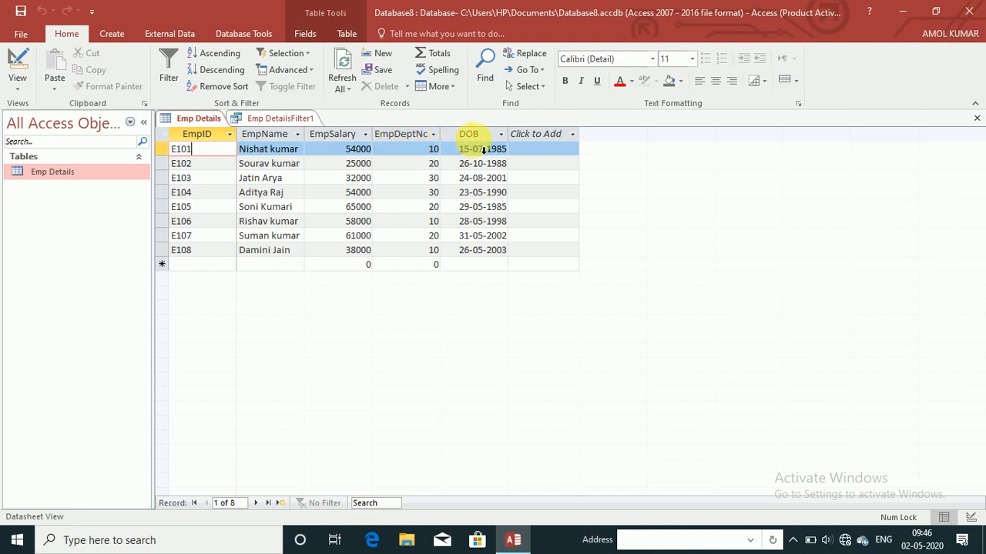
pyautogui.click(570, 136)
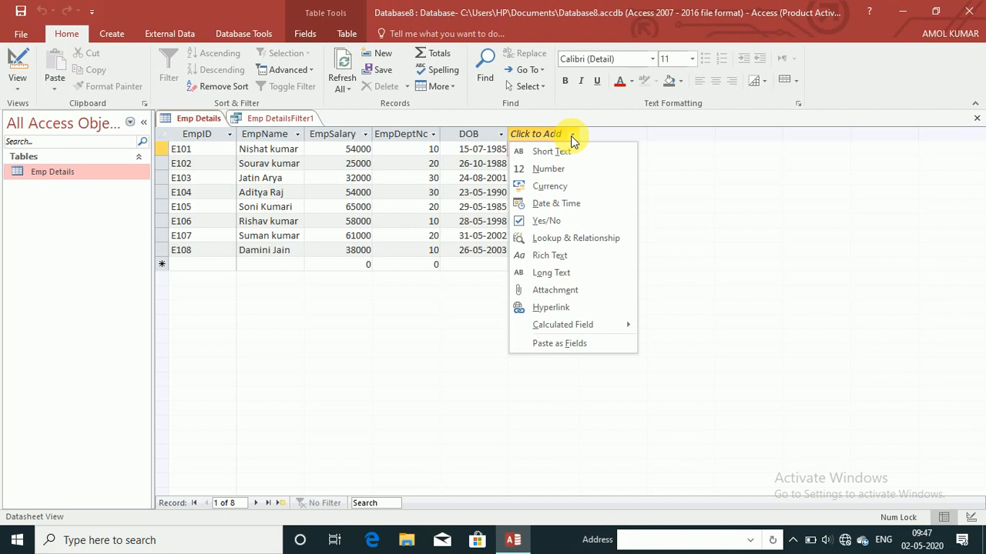
pyautogui.click(562, 153)
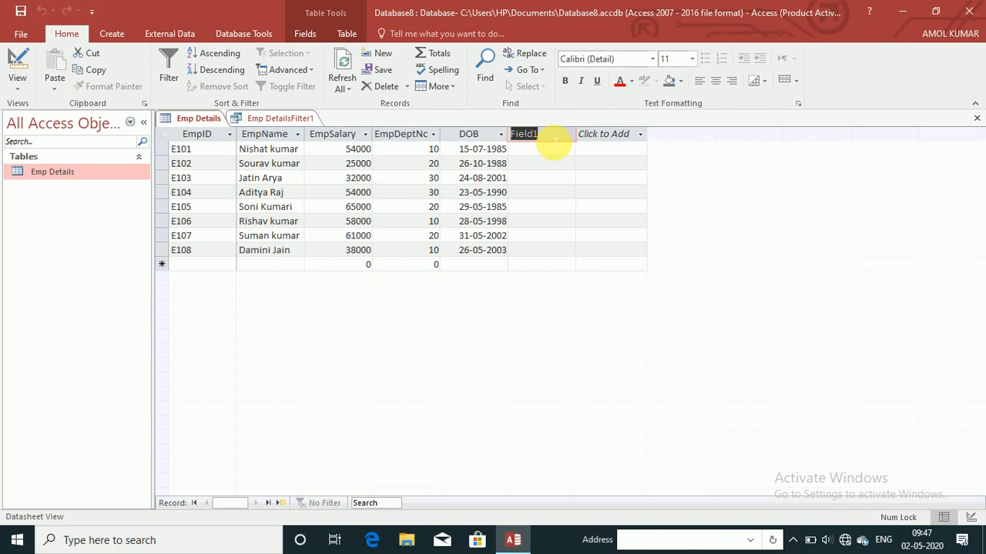
pyautogui.write('A')
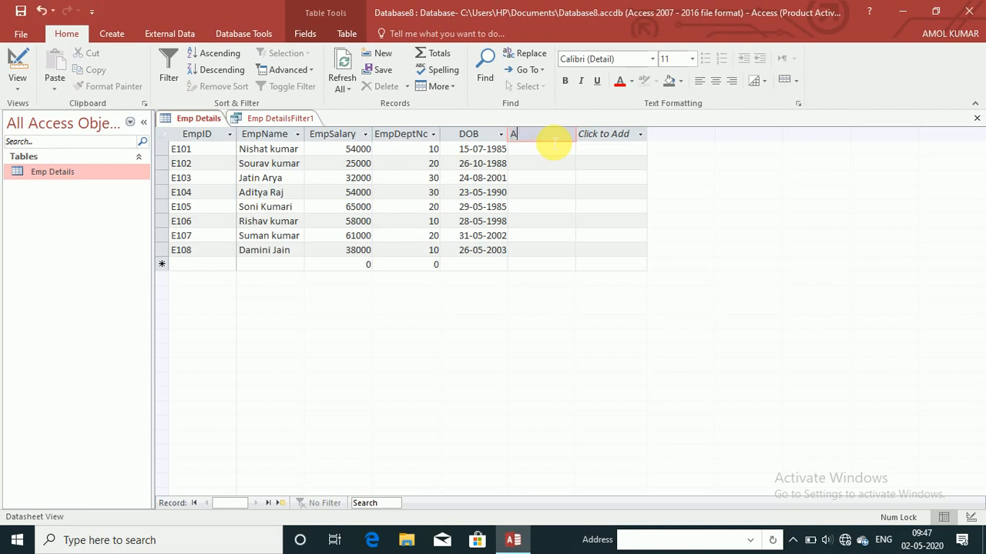
pyautogui.write('ddress')
pyautogui.click(550, 147)
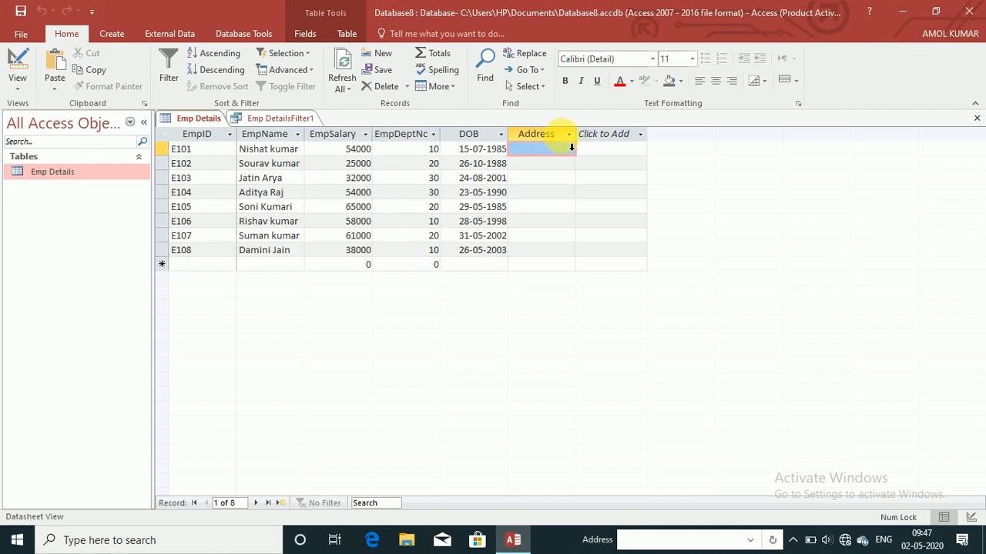
# Step: Permanently delete the Address field from the Emp Details table
pyautogui.click(569, 137)
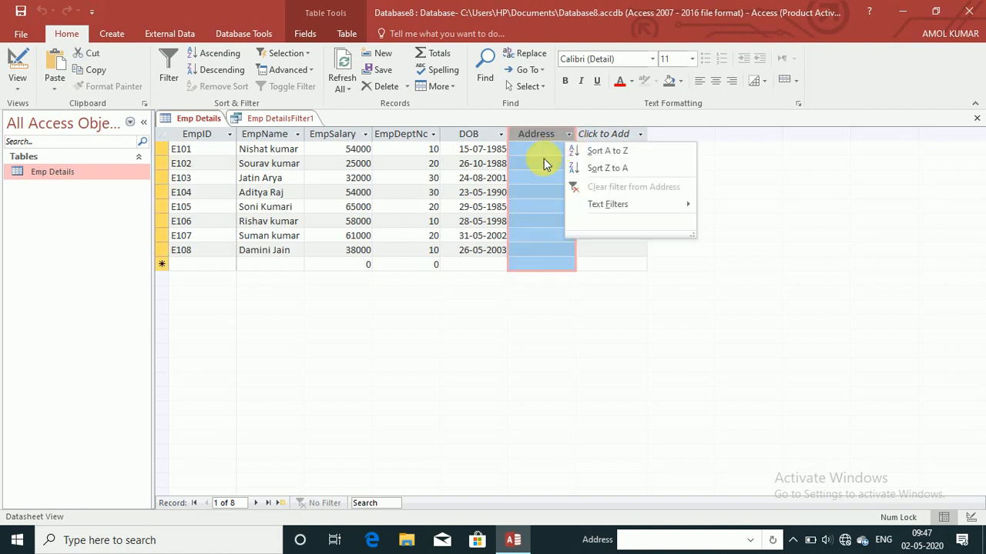
pyautogui.click(551, 153)
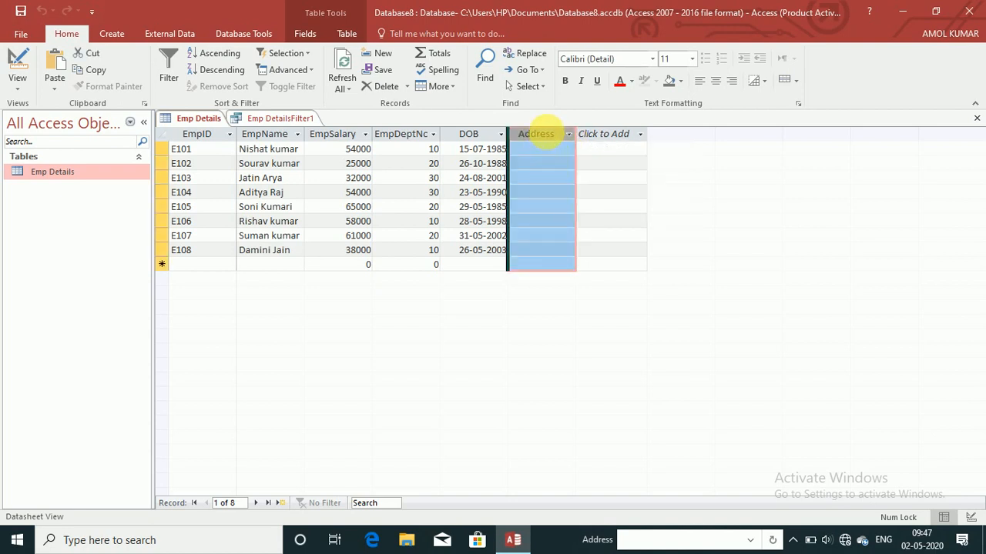
pyautogui.click(564, 152)
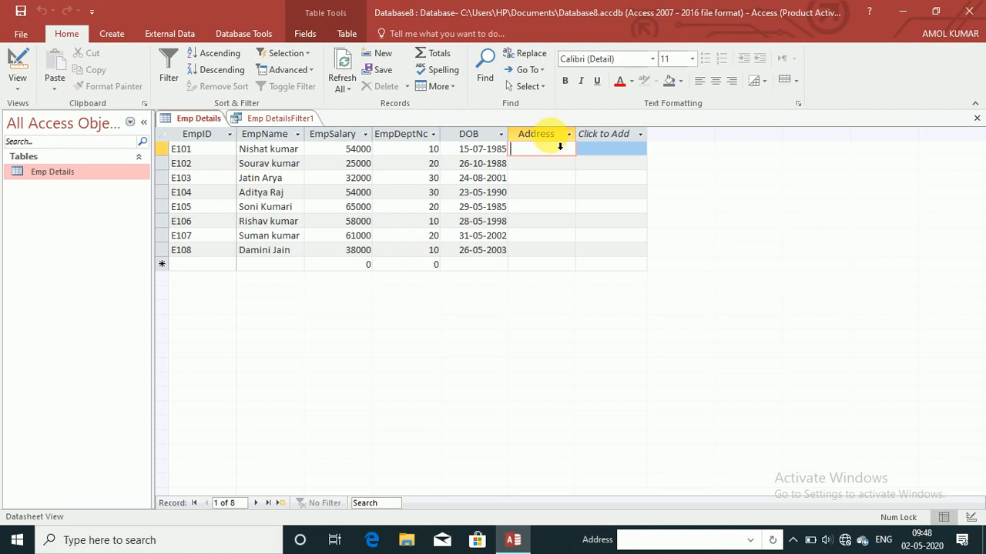
pyautogui.rightClick(551, 138)
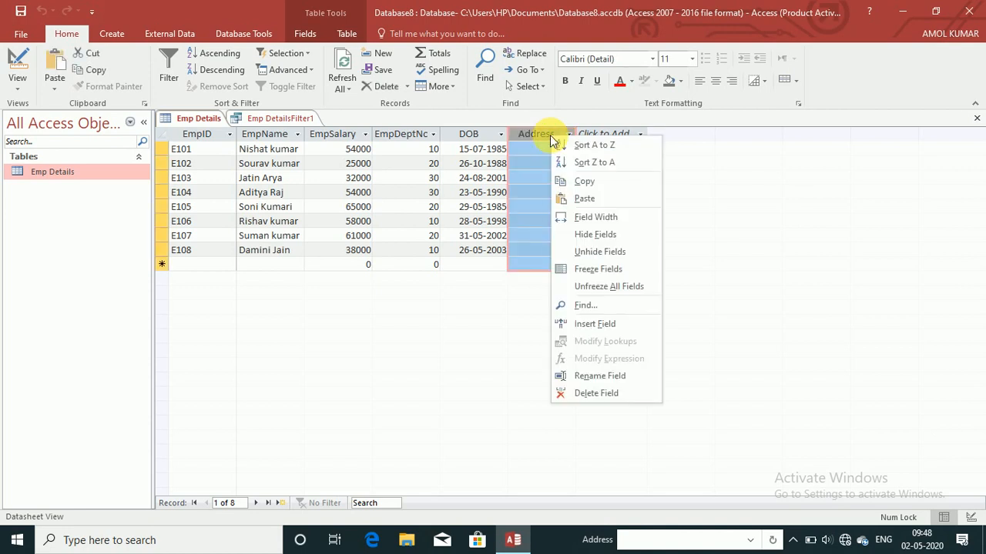
pyautogui.click(597, 395)
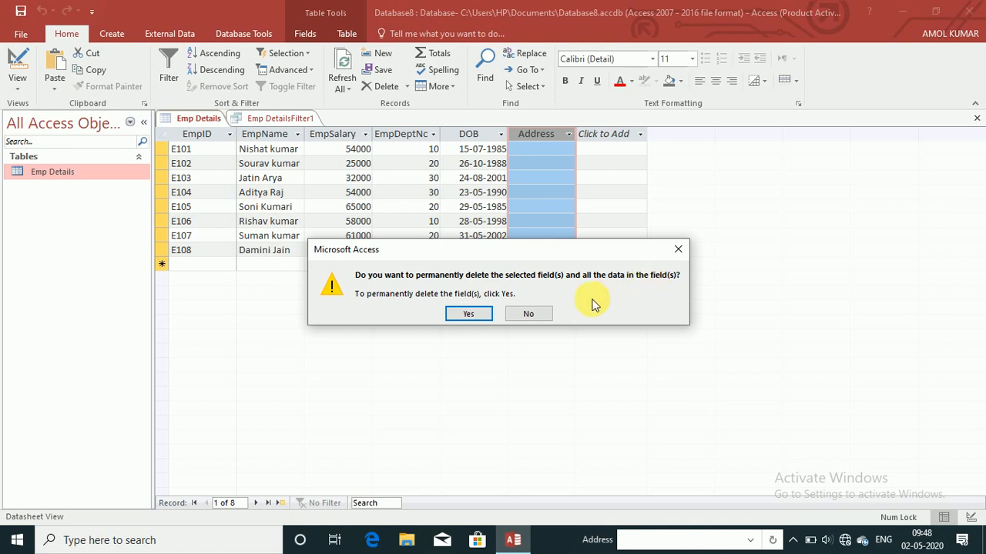
pyautogui.click(477, 321)
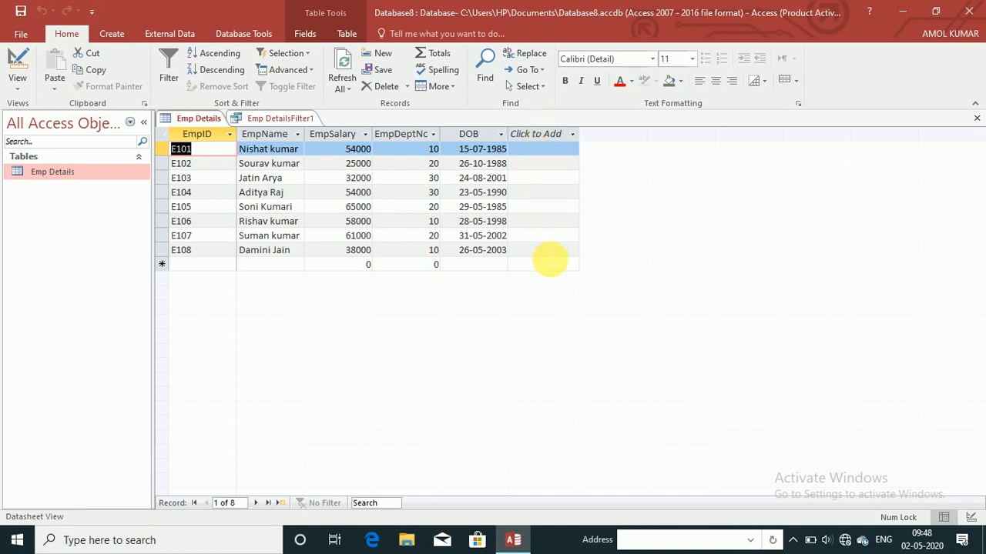
# Step: Hide the EmpDeptNo field in the Emp Details datasheet
pyautogui.click(538, 150)
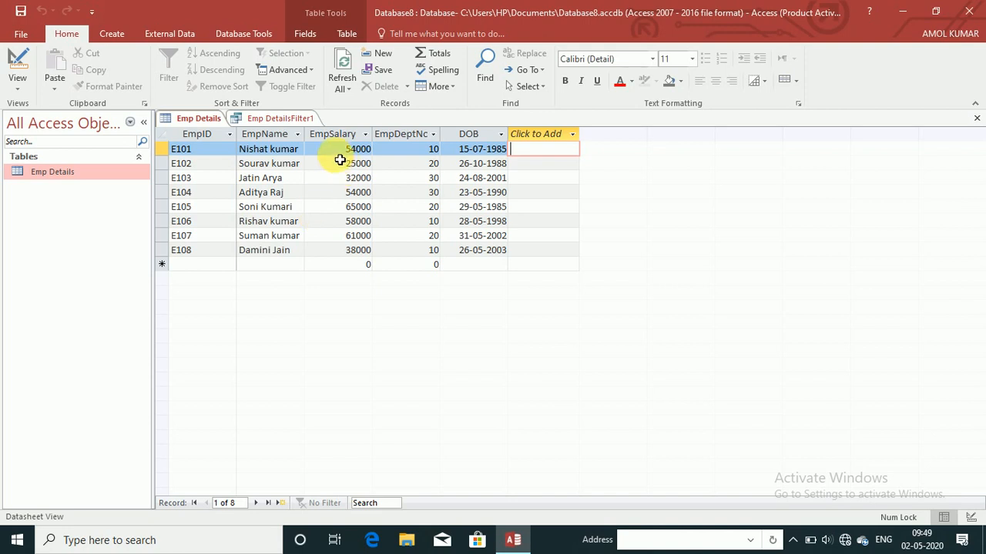
pyautogui.click(404, 154)
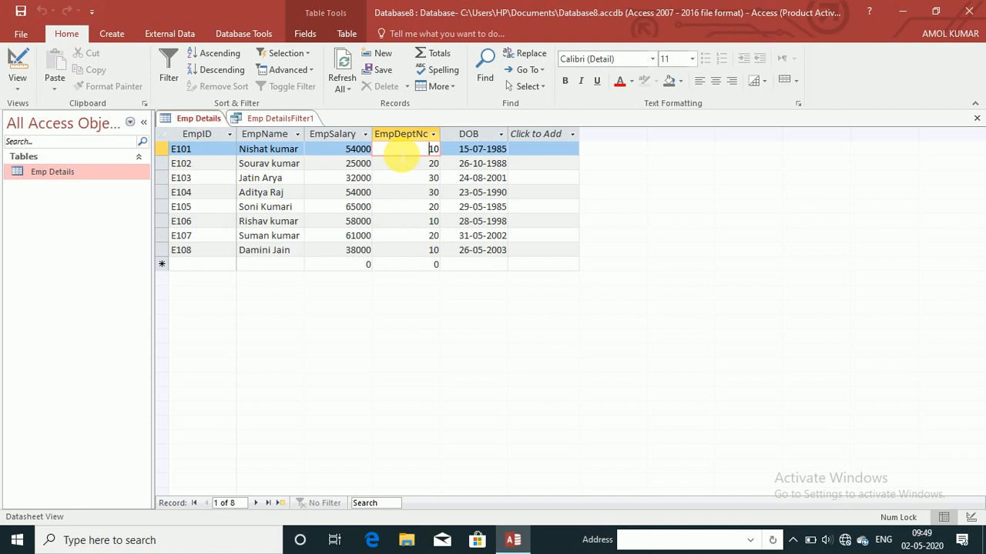
pyautogui.click(451, 85)
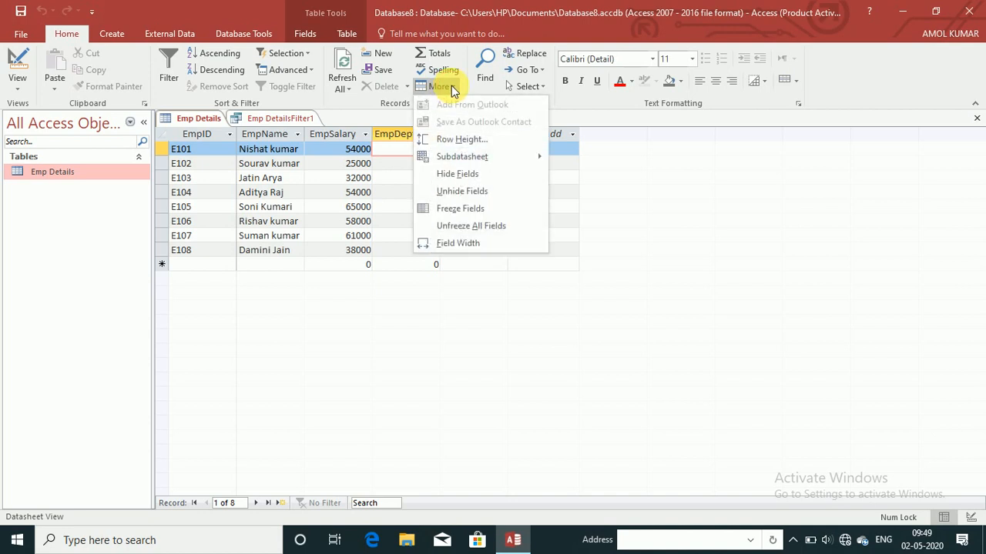
pyautogui.click(390, 176)
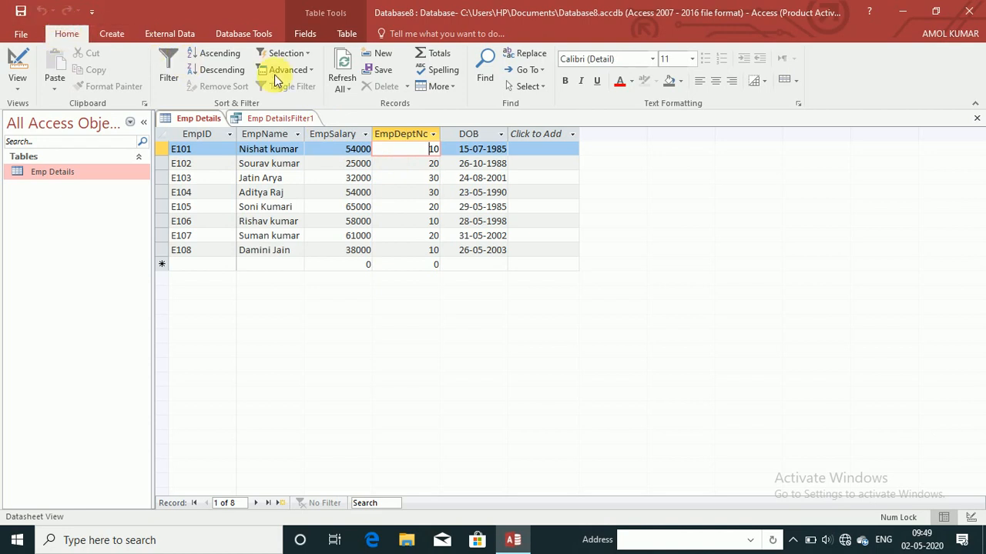
pyautogui.click(451, 85)
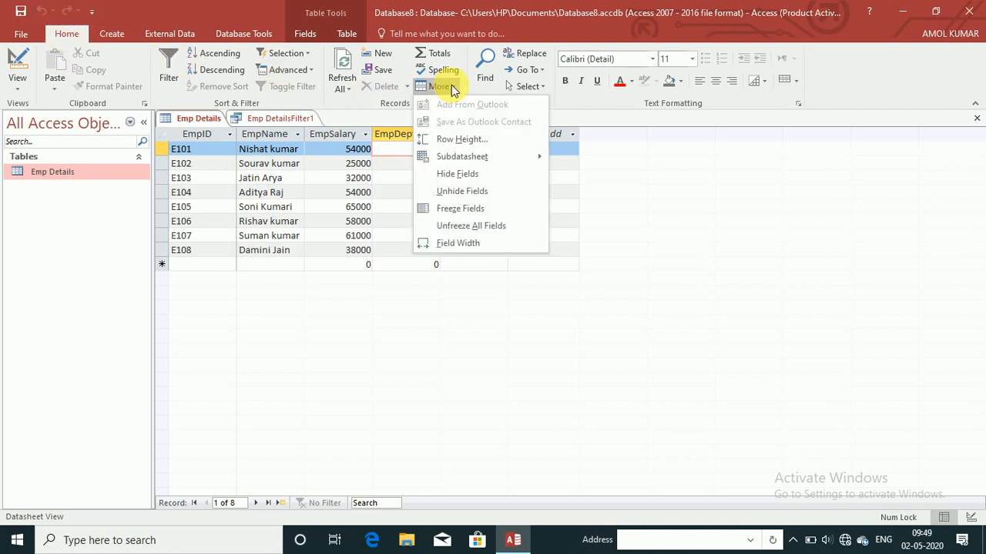
pyautogui.click(468, 176)
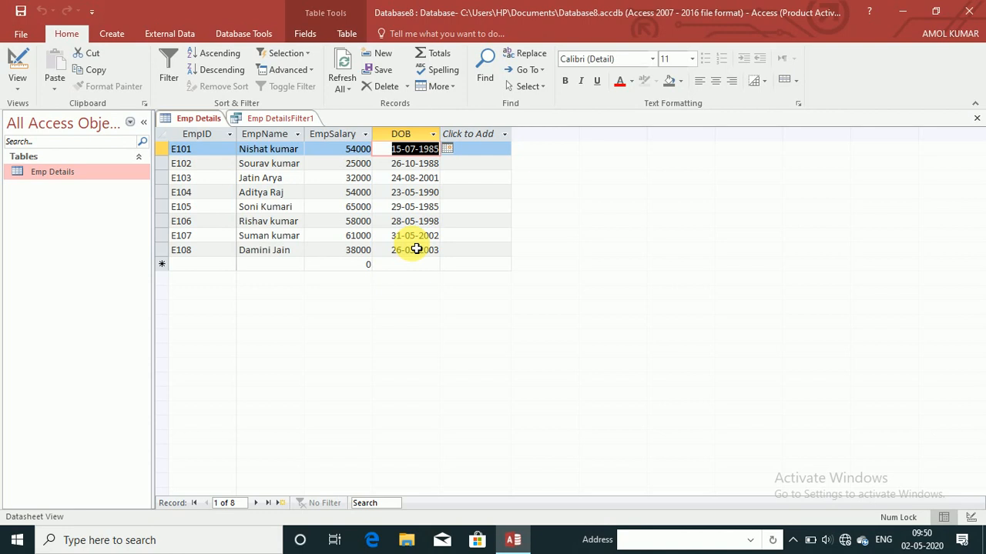
# Step: Unhide the EmpDeptNo field so it shows again in the datasheet
pyautogui.click(455, 92)
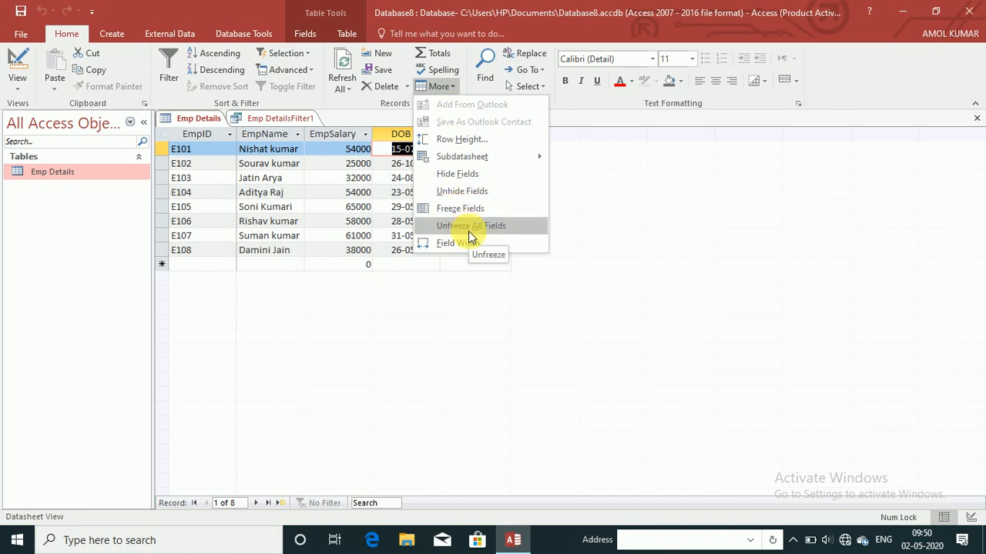
pyautogui.click(479, 193)
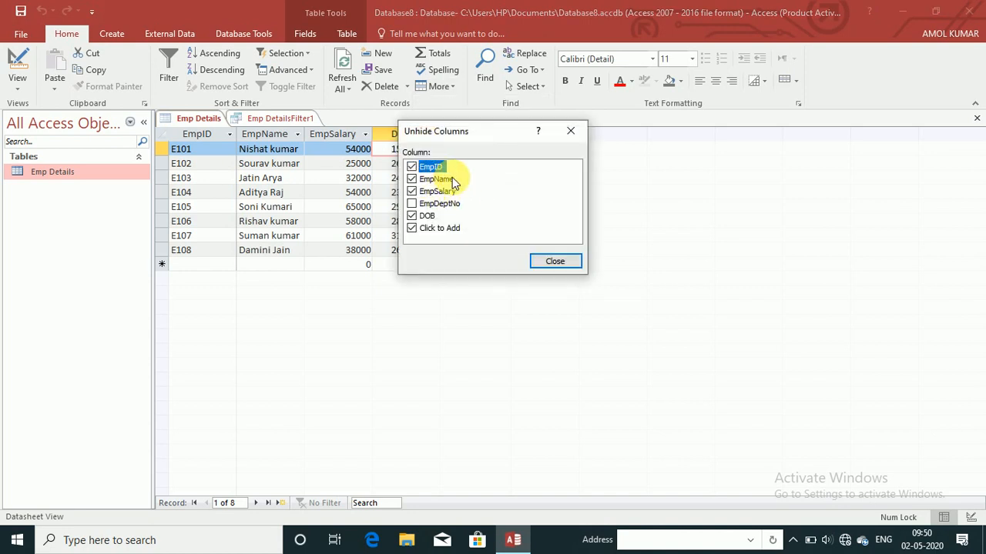
pyautogui.click(412, 213)
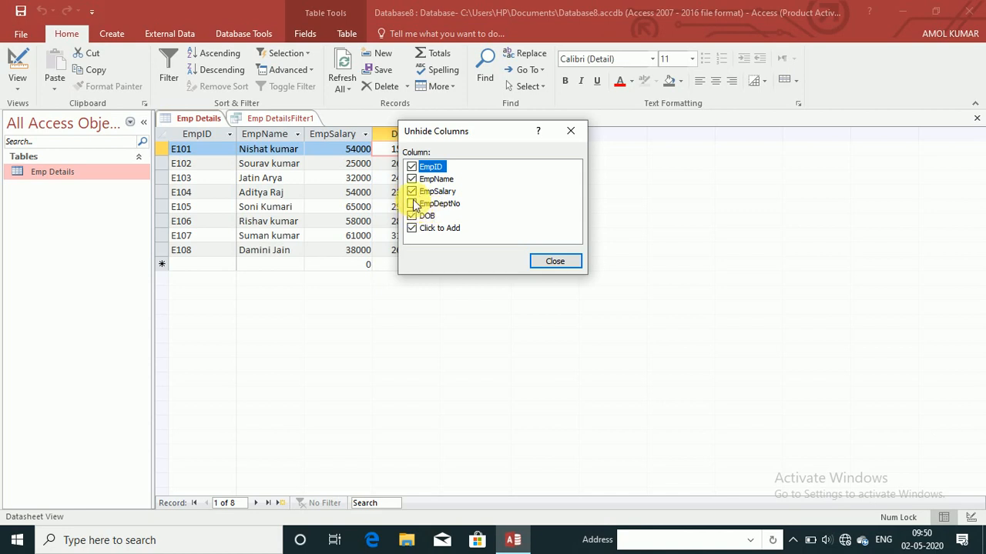
pyautogui.click(412, 204)
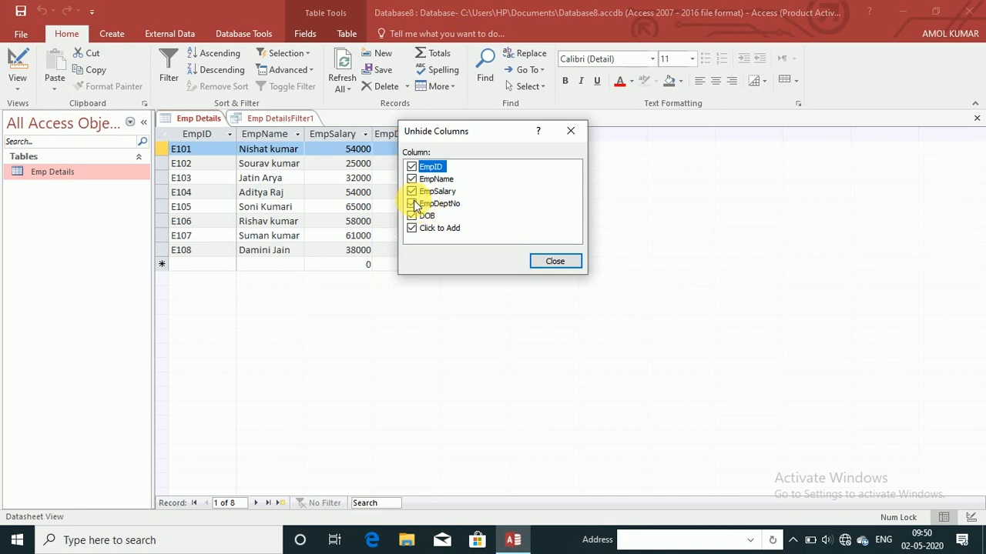
pyautogui.click(554, 262)
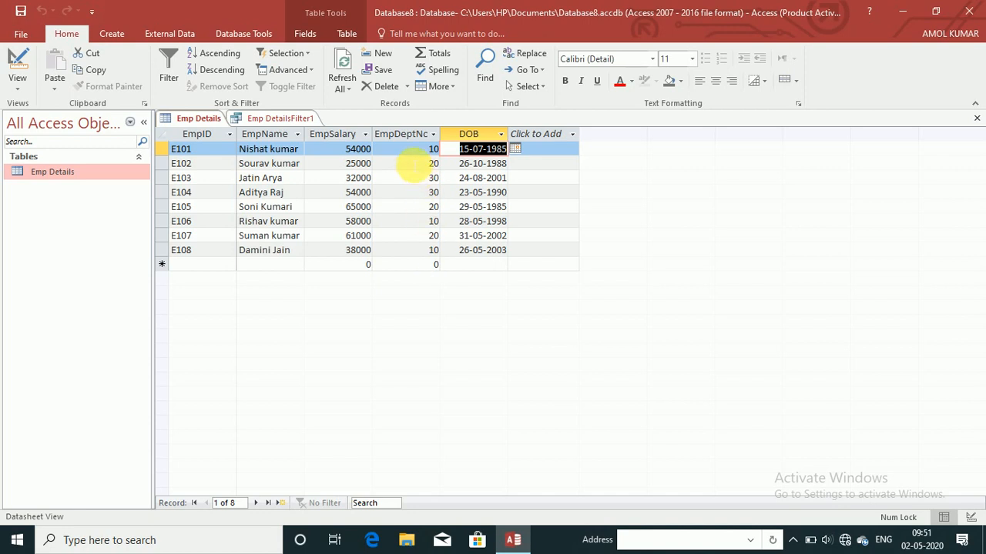
# Step: Freeze the EmpName field in the Emp Details datasheet
pyautogui.click(408, 163)
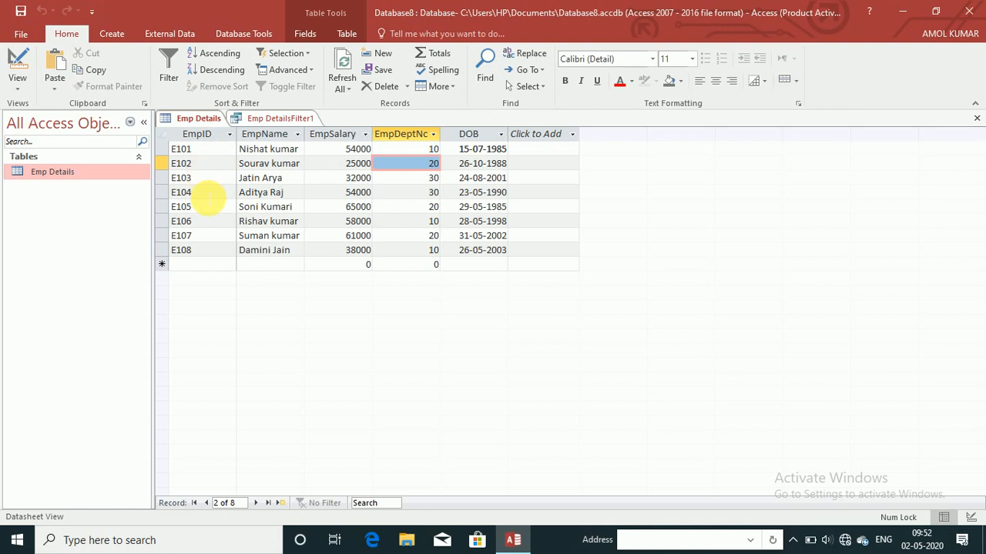
pyautogui.click(269, 148)
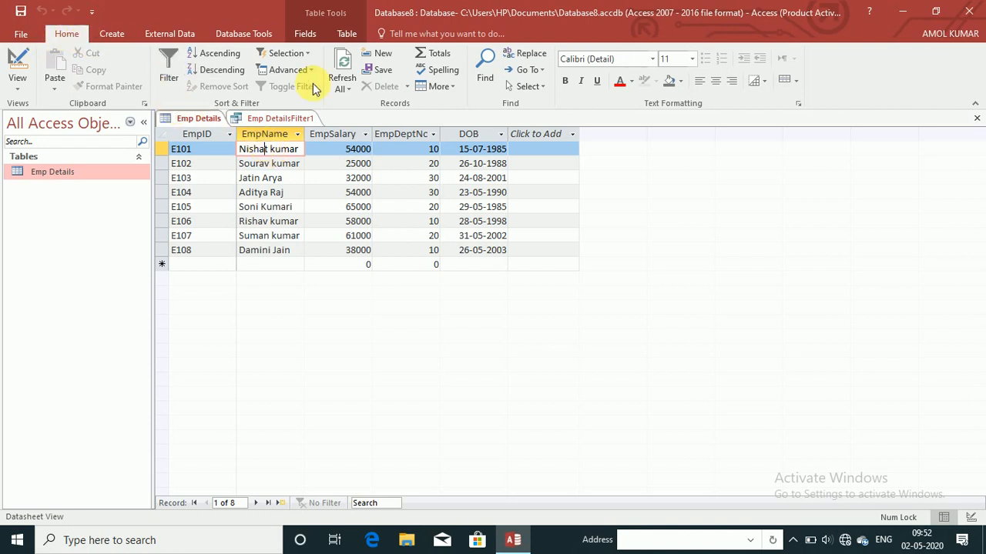
pyautogui.click(455, 88)
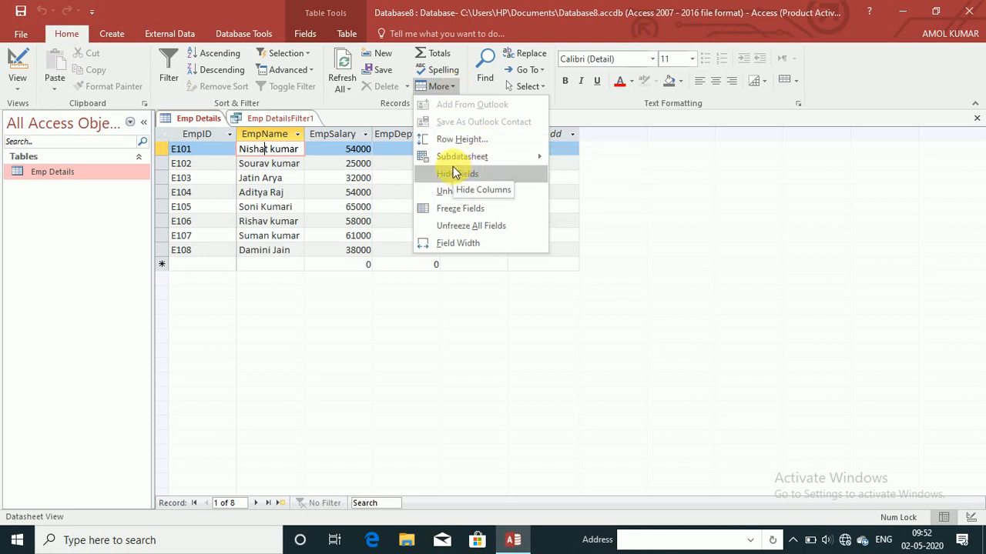
pyautogui.click(459, 210)
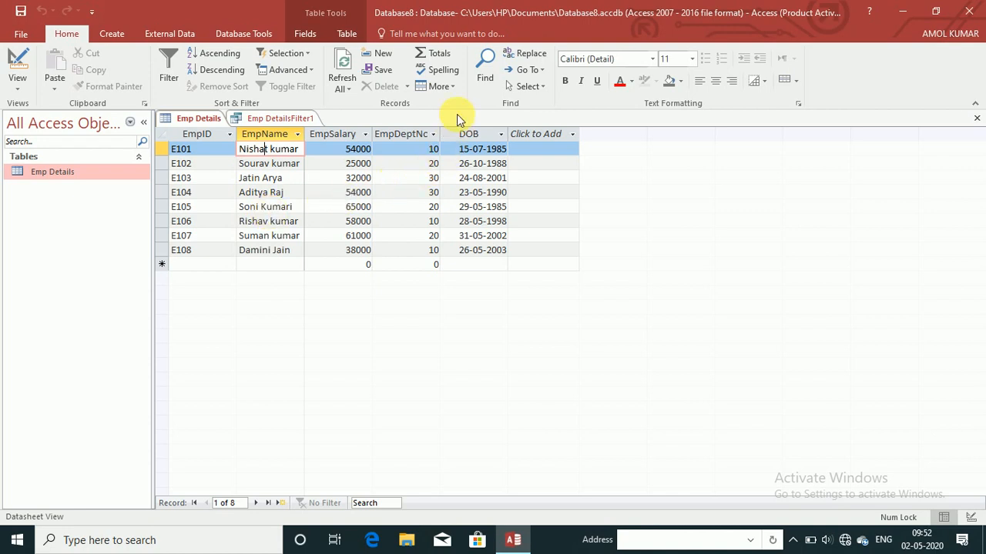
# Step: Unfreeze all fields in the Emp Details datasheet
pyautogui.click(456, 89)
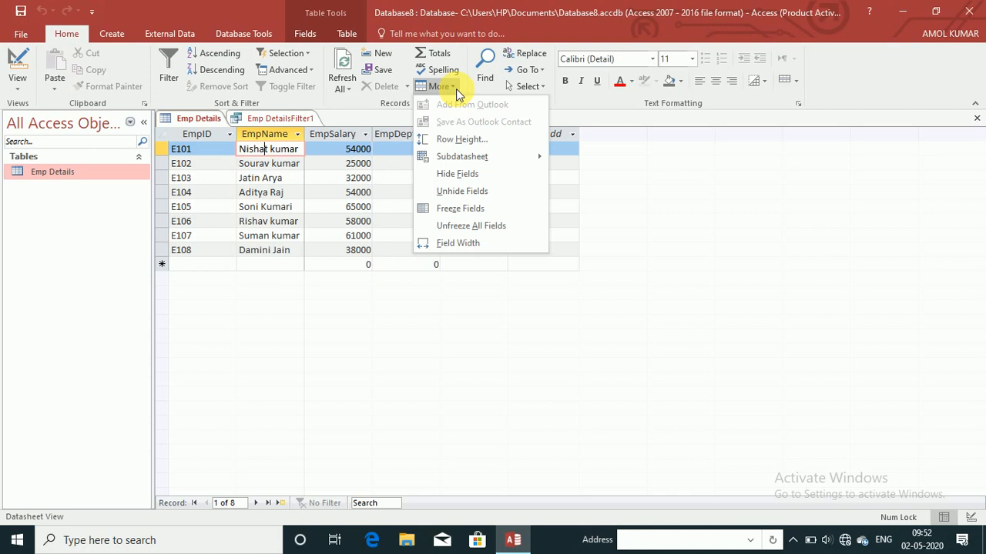
pyautogui.click(467, 225)
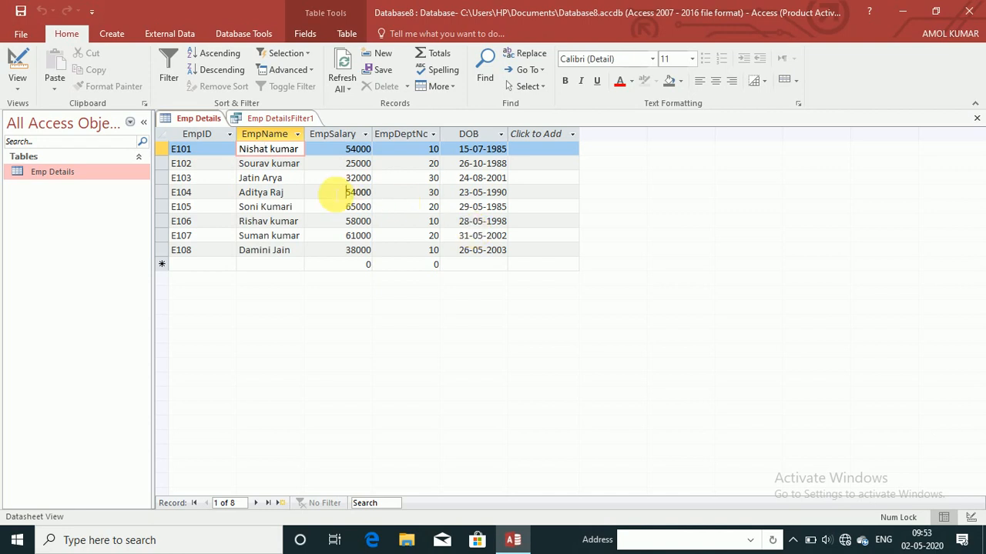
pyautogui.click(330, 192)
pyautogui.click(331, 181)
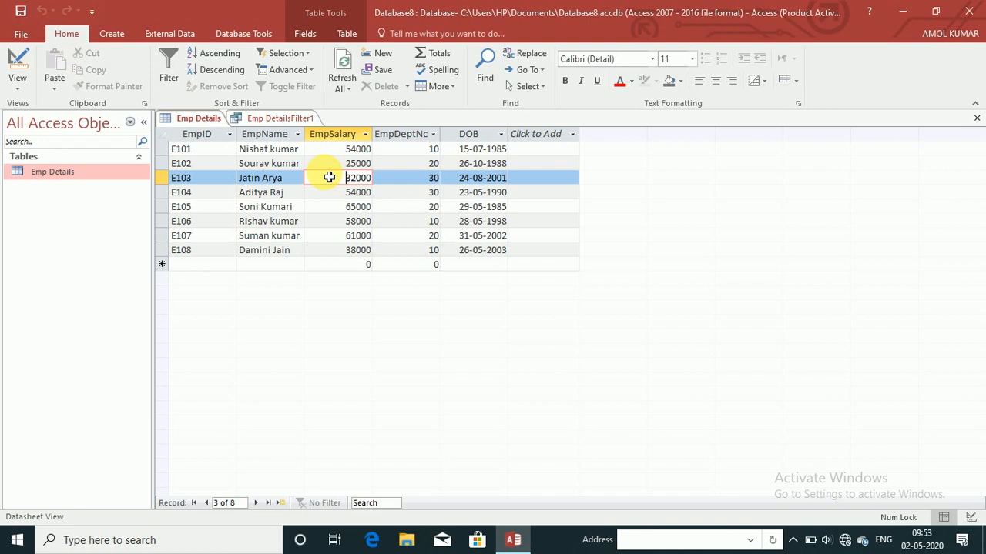
# Step: Set the DOB field's format to Long Date and widen its column to fit the full dates
pyautogui.click(493, 149)
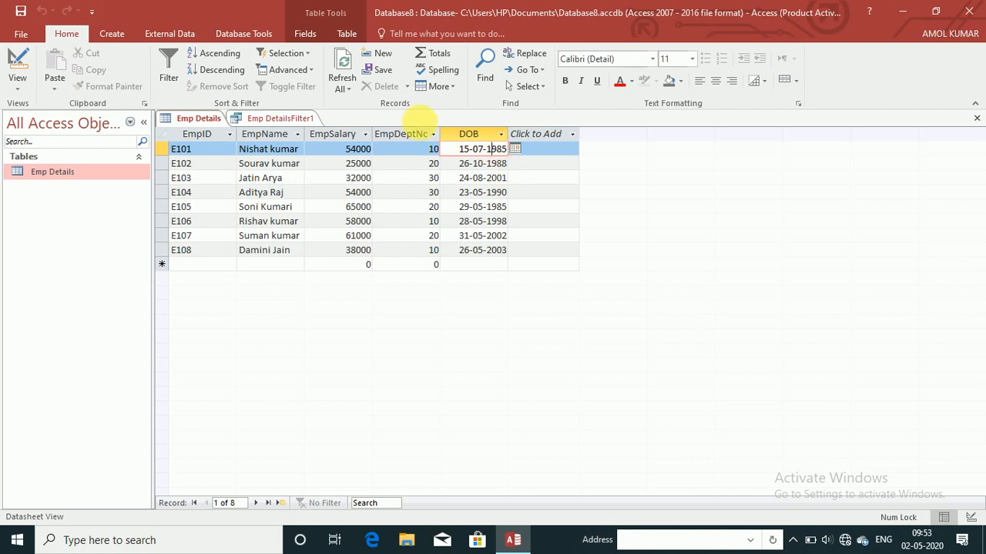
pyautogui.click(307, 35)
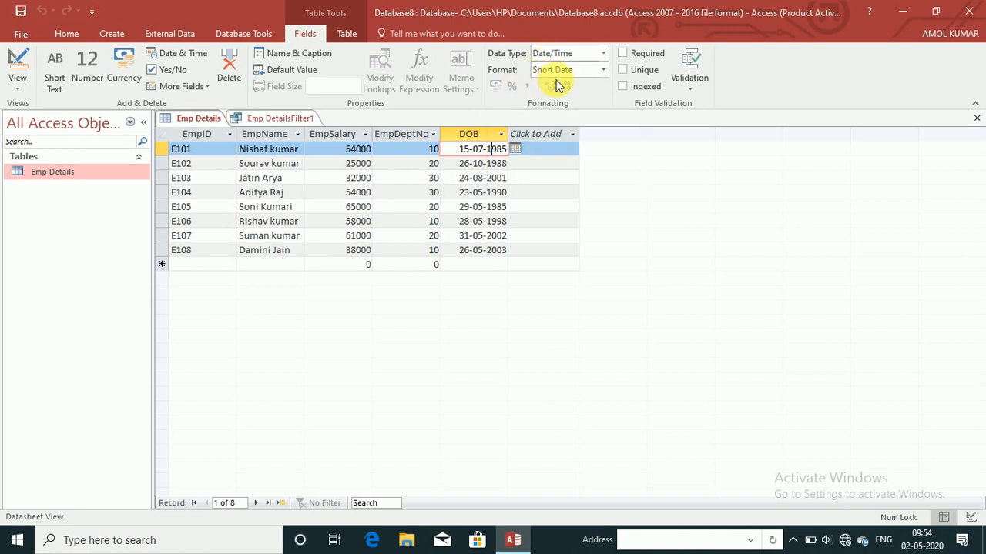
pyautogui.click(602, 70)
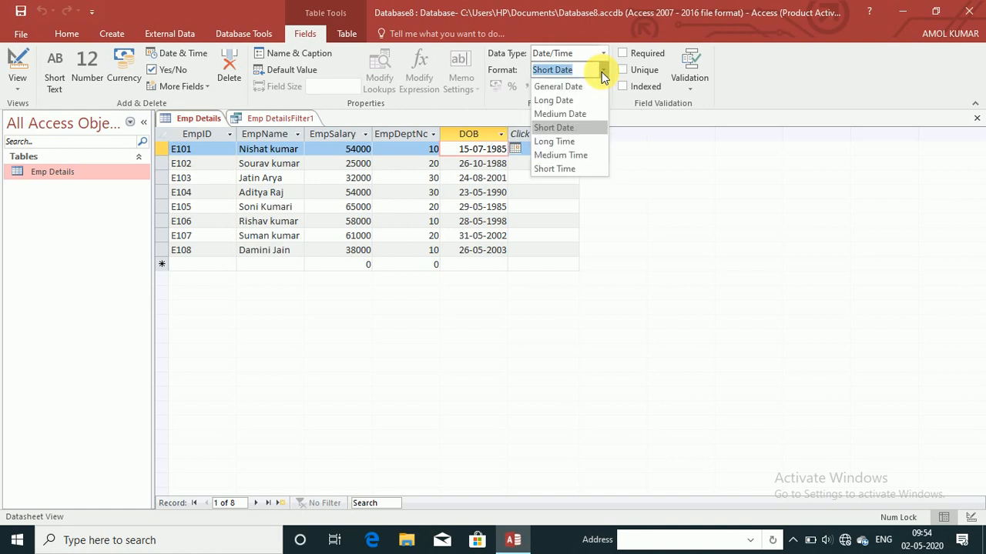
pyautogui.click(575, 98)
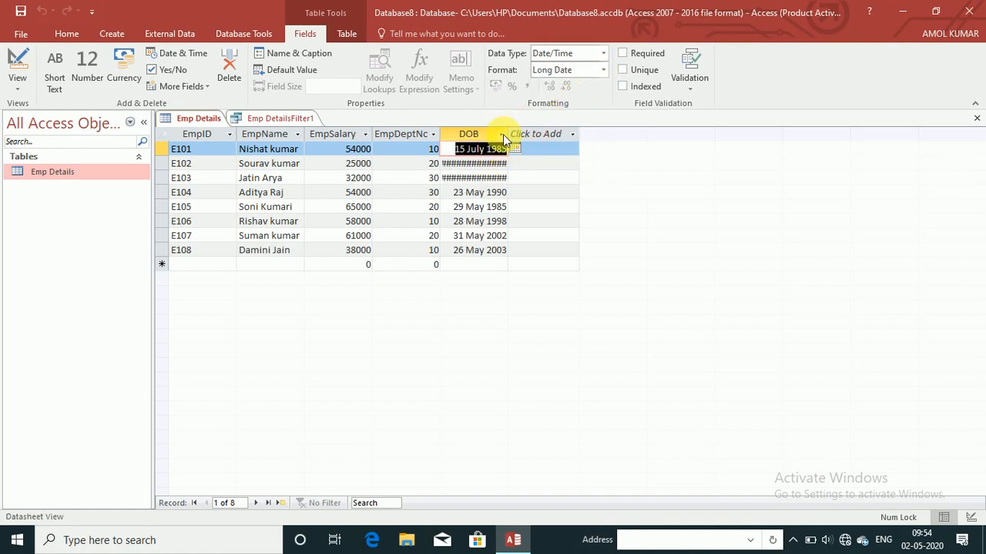
pyautogui.moveTo(507, 135); pyautogui.dragTo(529, 137)
pyautogui.click(539, 136)
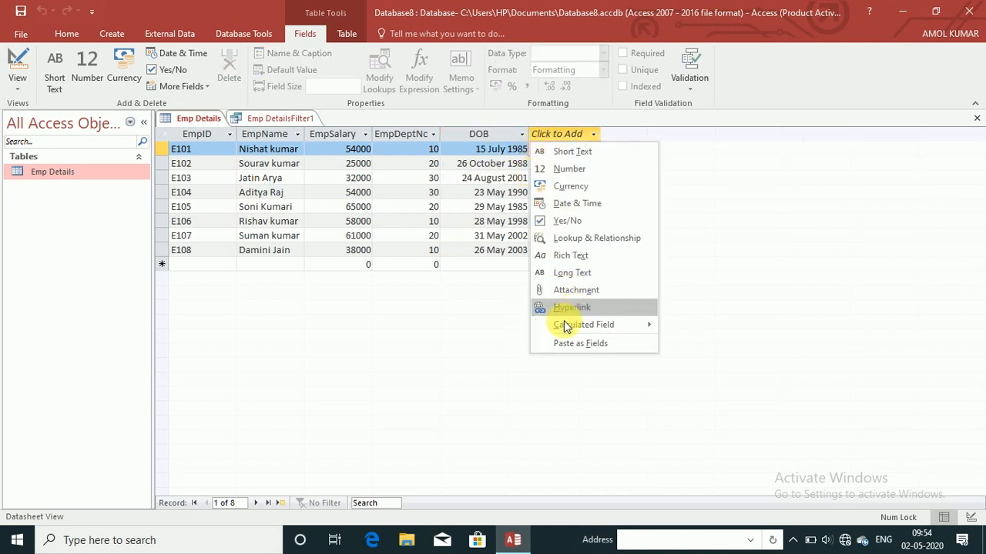
pyautogui.click(485, 229)
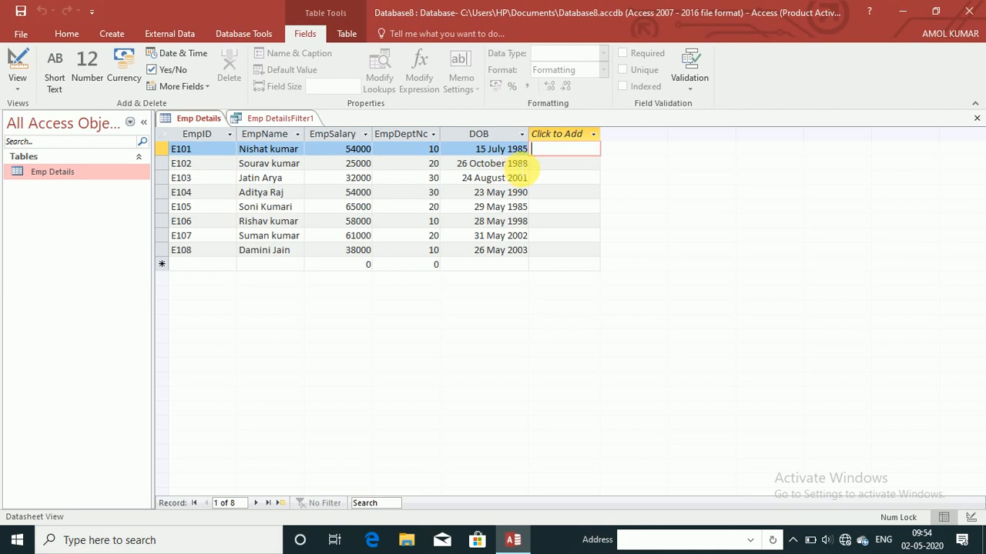
# Step: Set the DOB field's format to Short Date
pyautogui.click(502, 150)
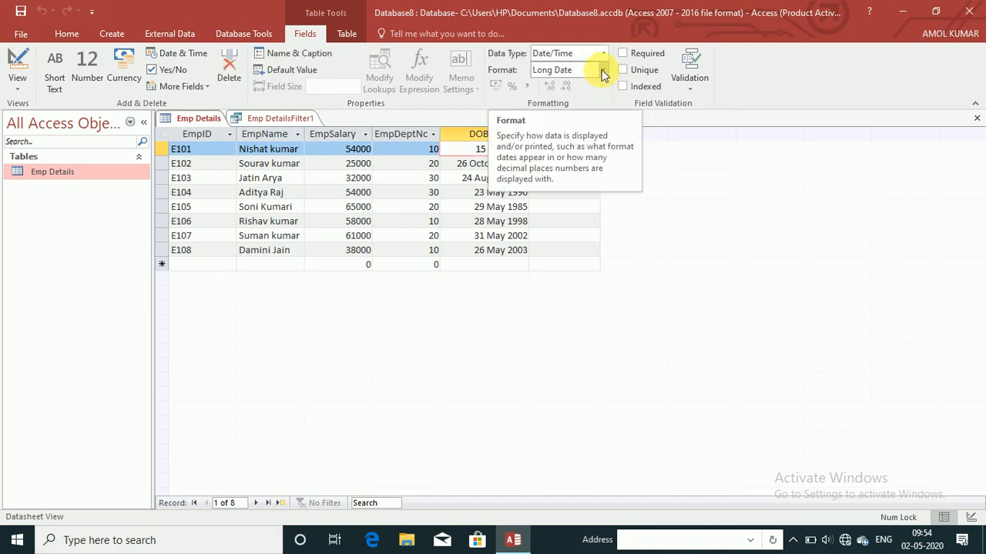
pyautogui.click(603, 71)
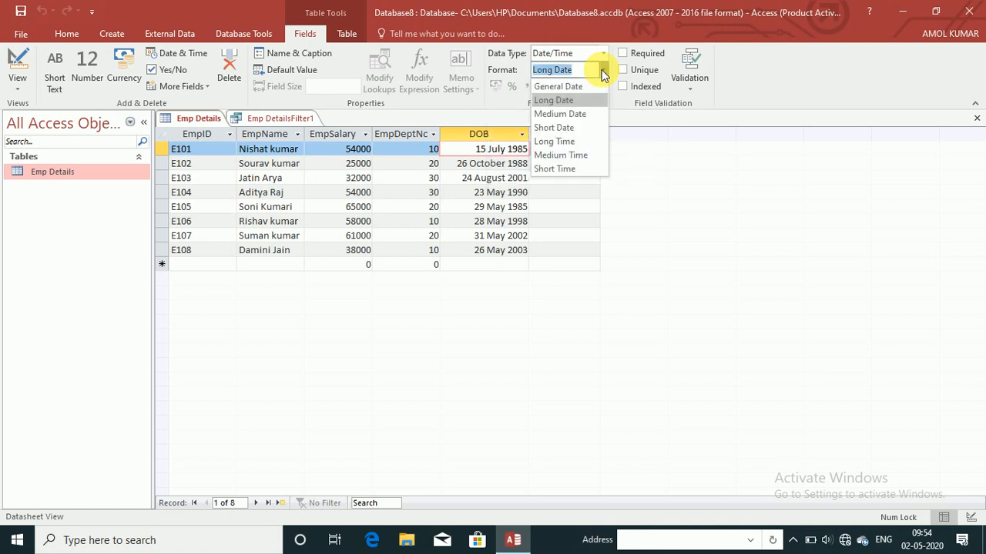
pyautogui.click(566, 129)
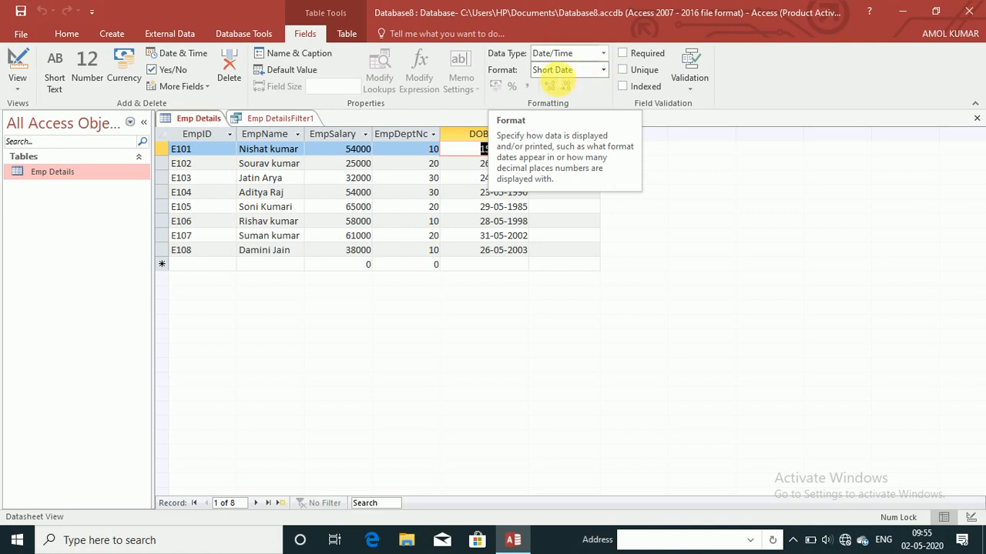
# Step: Show the Totals row in the Emp Details datasheet and set the EmpSalary column's total to Sum
pyautogui.click(106, 34)
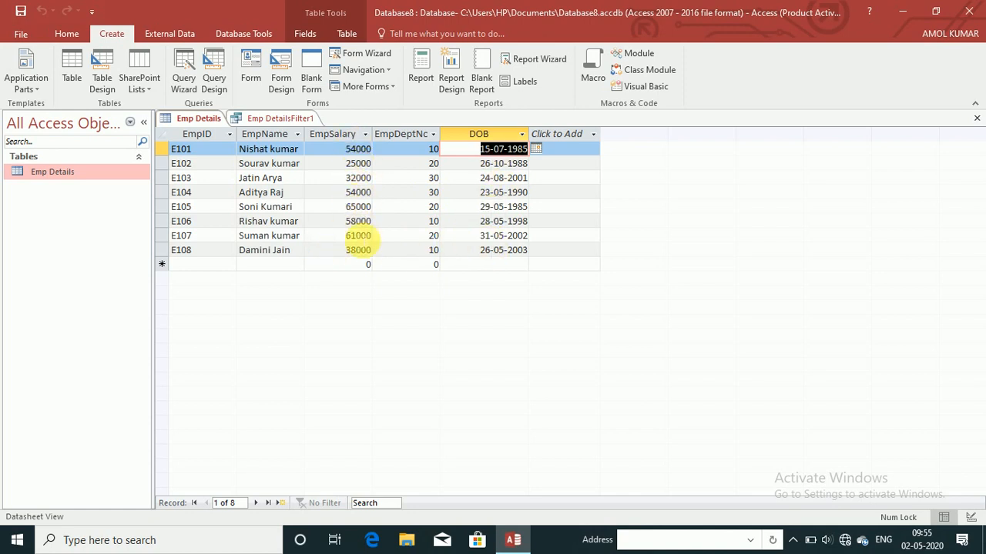
pyautogui.click(69, 35)
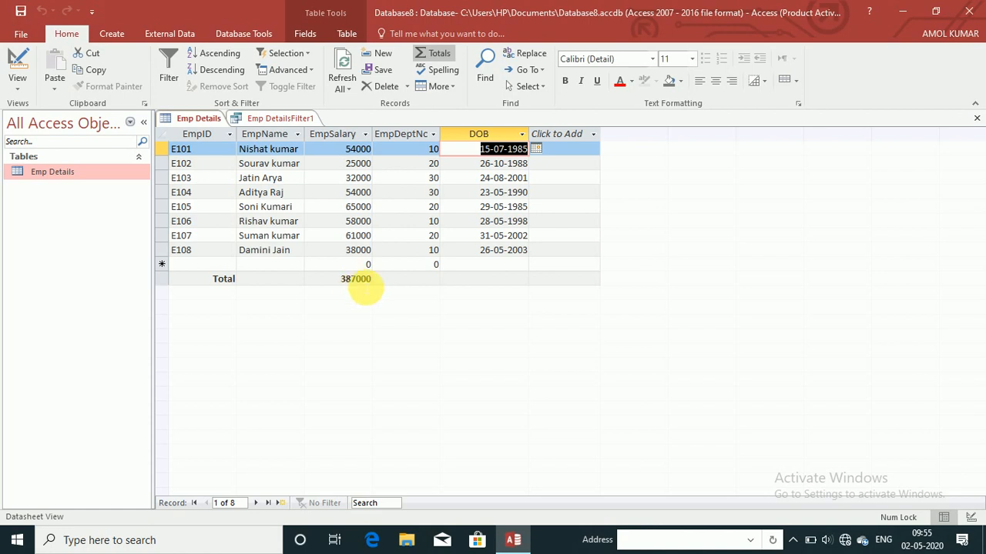
pyautogui.click(362, 281)
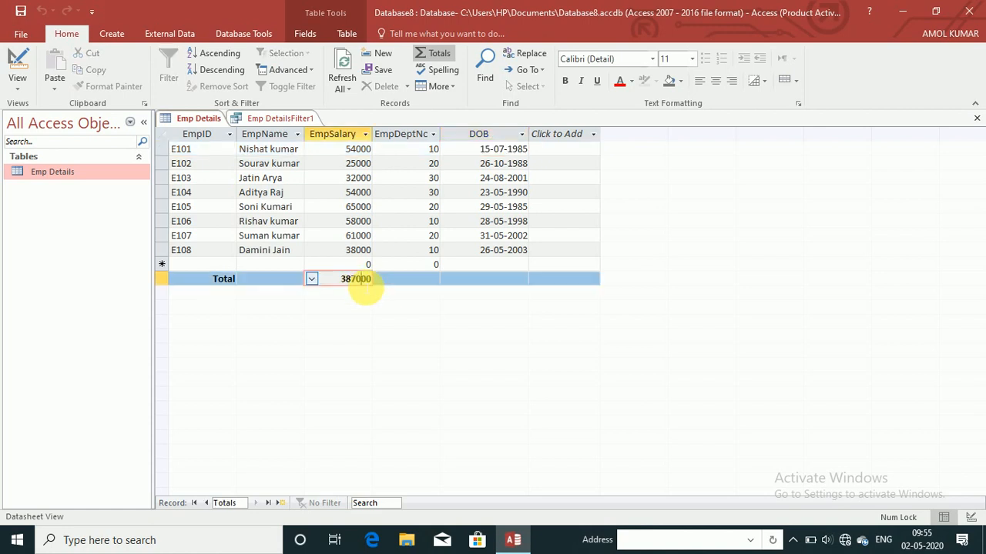
pyautogui.click(311, 279)
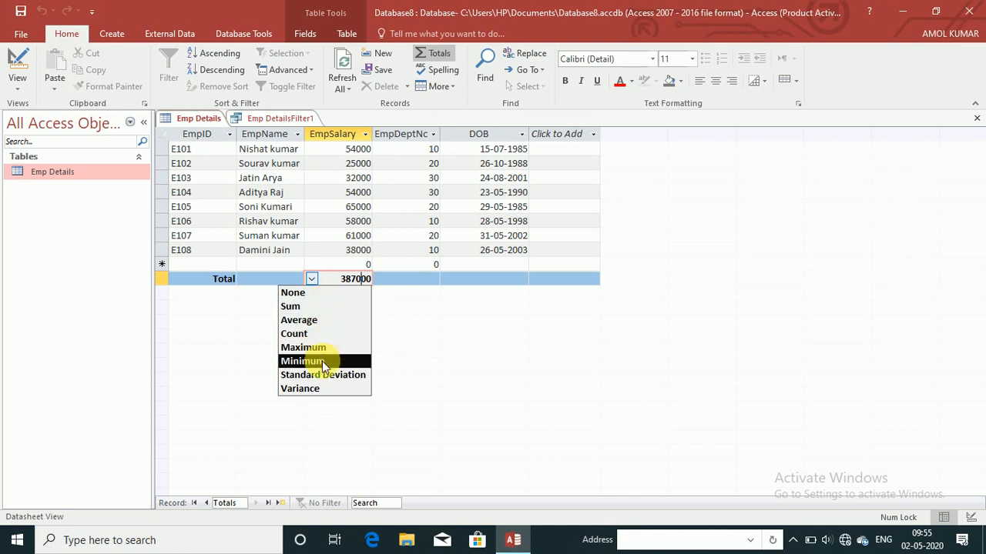
pyautogui.click(319, 307)
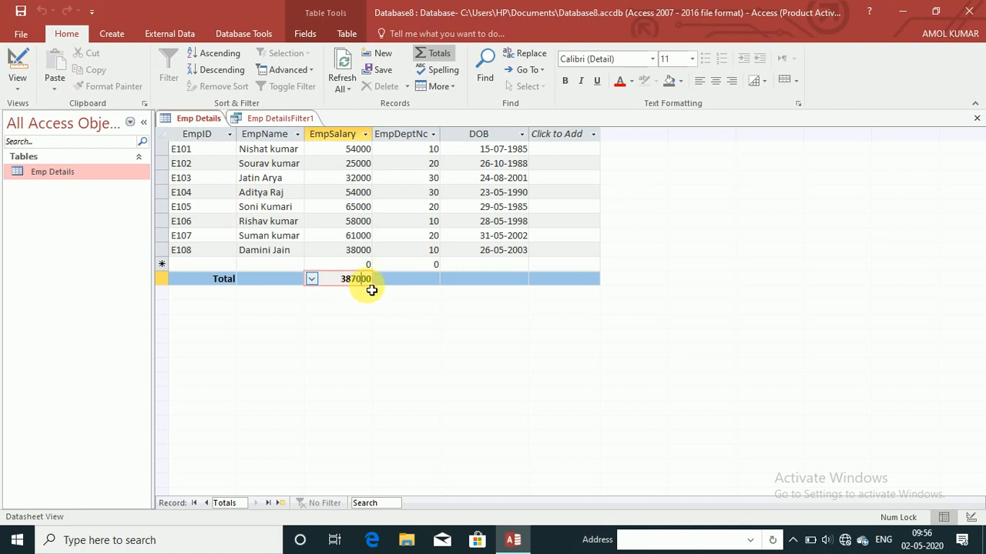
# Step: Sort the Emp Details records by EmpSalary in ascending order
pyautogui.click(271, 149)
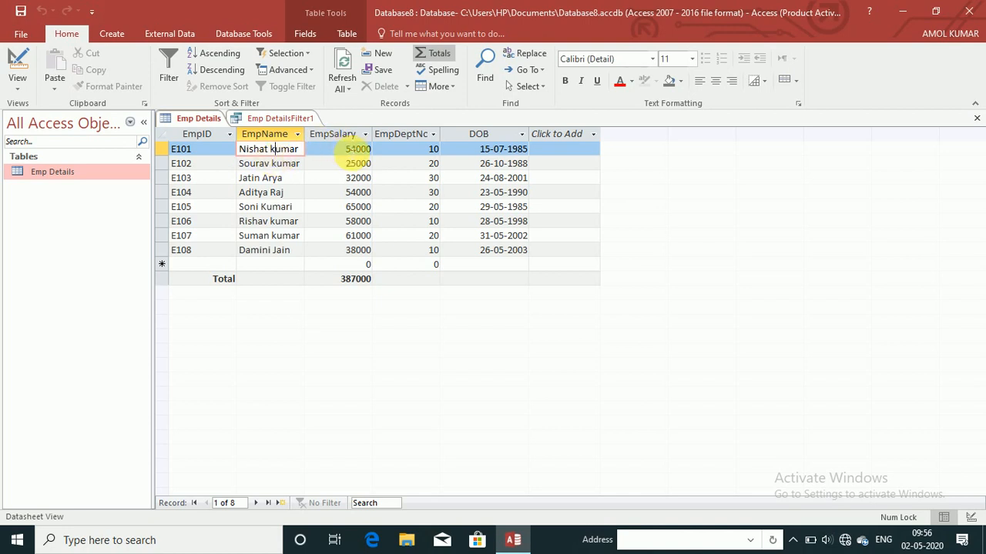
pyautogui.click(350, 151)
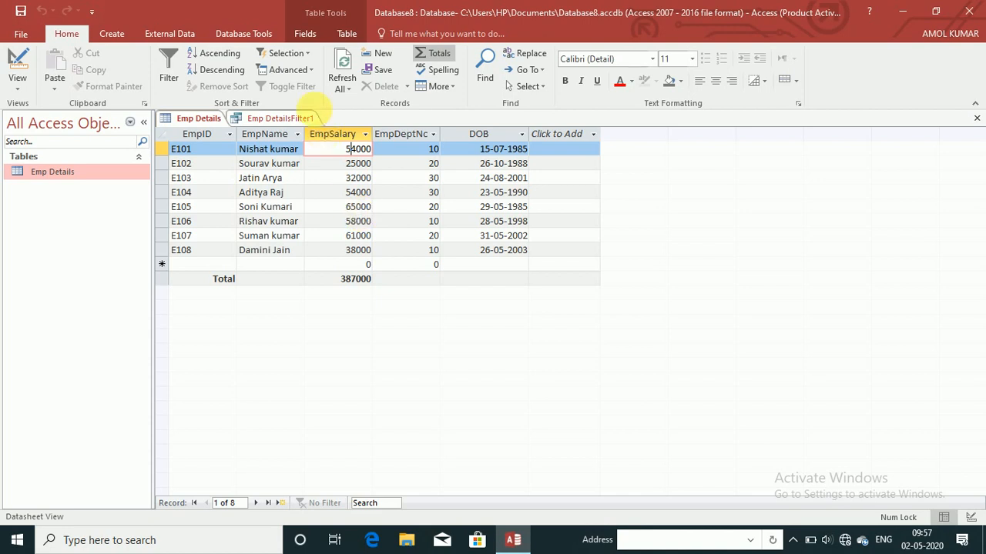
pyautogui.click(212, 62)
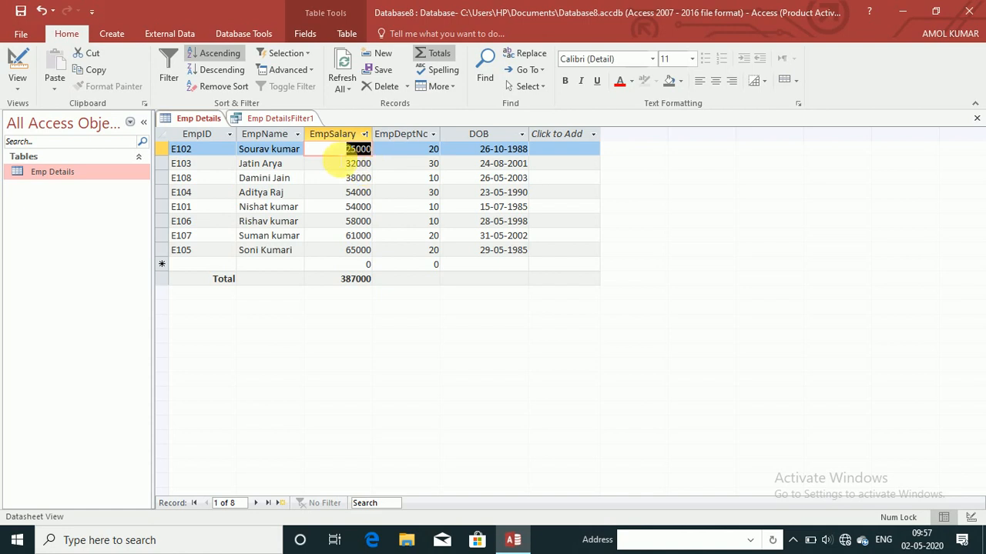
# Step: Sort the Emp Details records by EmpSalary in descending order
pyautogui.click(346, 152)
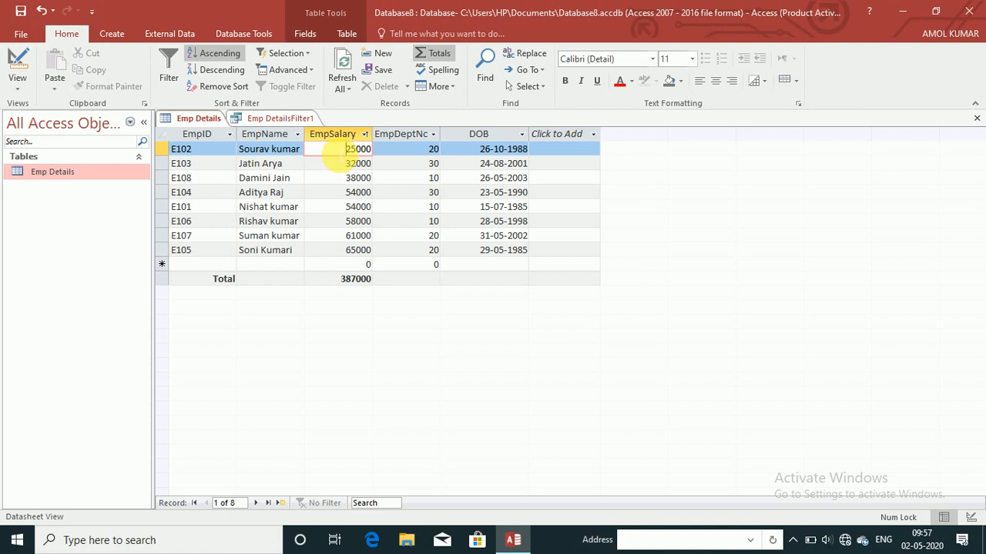
pyautogui.click(216, 77)
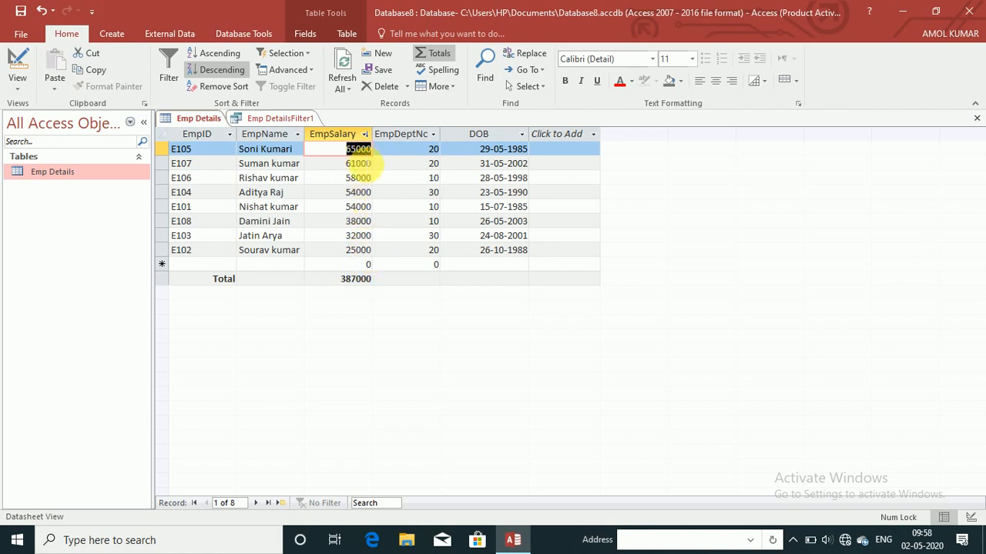
pyautogui.click(356, 250)
pyautogui.click(357, 236)
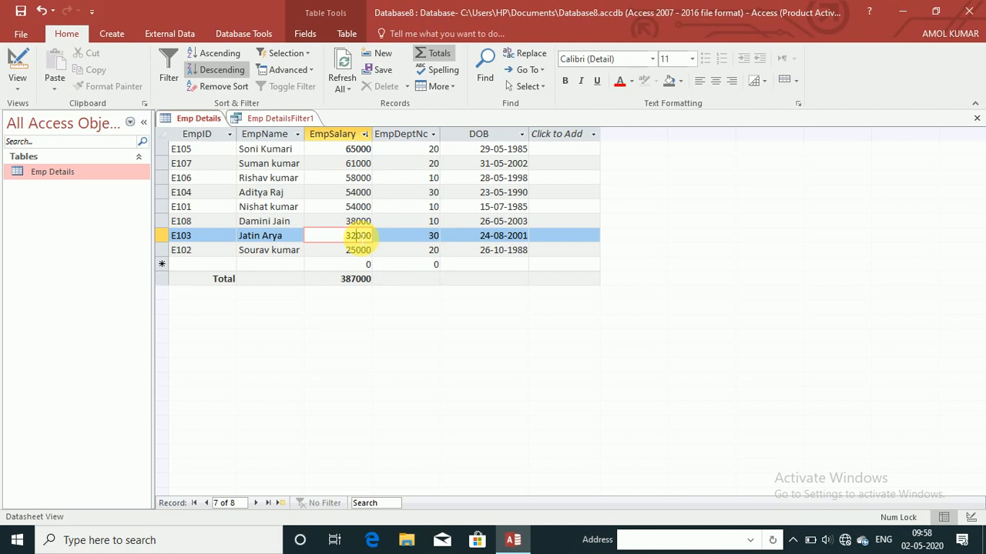
# Step: Search the Emp Details records for the full name of employee E101
pyautogui.click(289, 192)
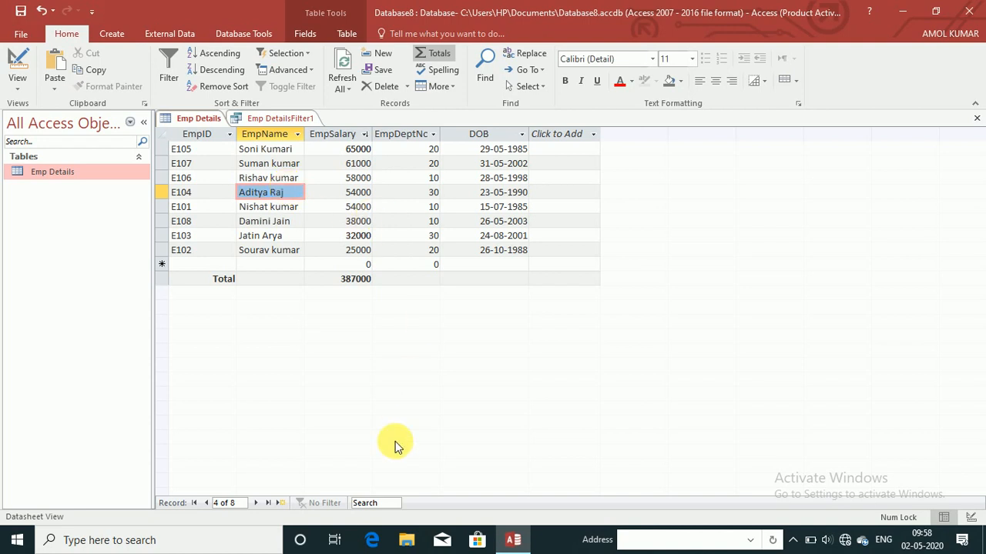
pyautogui.click(377, 503)
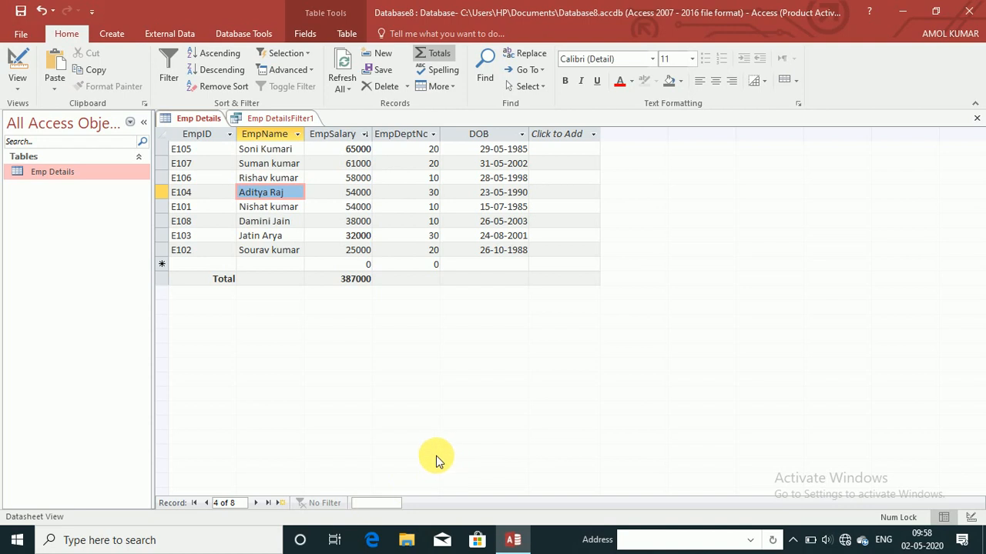
pyautogui.write('nis')
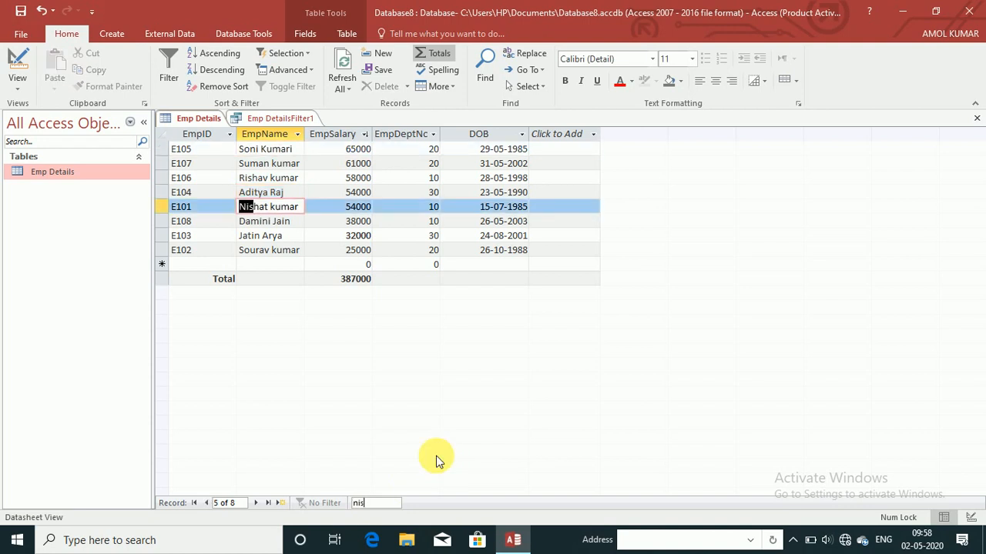
pyautogui.write('hant')
pyautogui.press('BackSpace')
pyautogui.press('BackSpace')
pyautogui.press('BackSpace')
pyautogui.press('BackSpace')
pyautogui.press('BackSpace')
pyautogui.press('BackSpace')
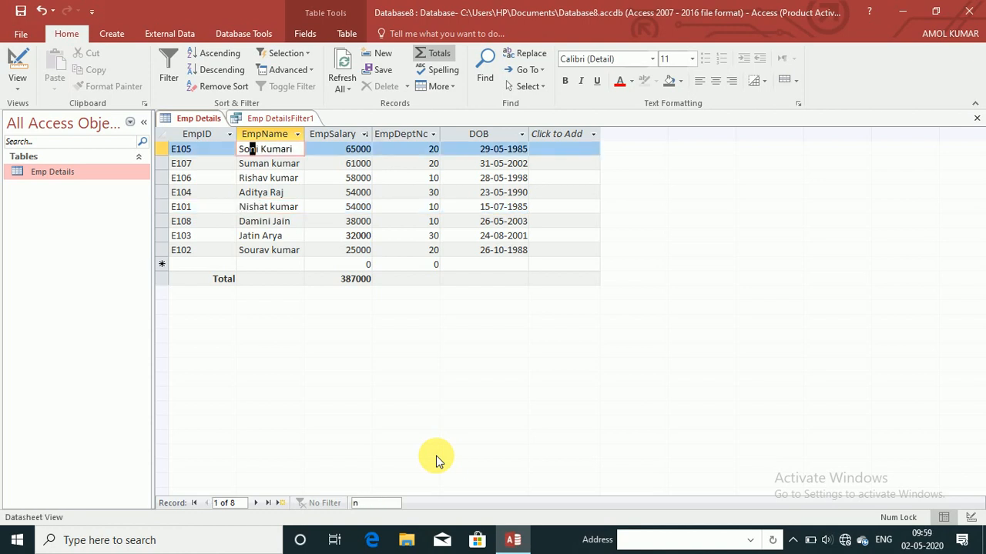
pyautogui.press('BackSpace')
pyautogui.write('nishat')
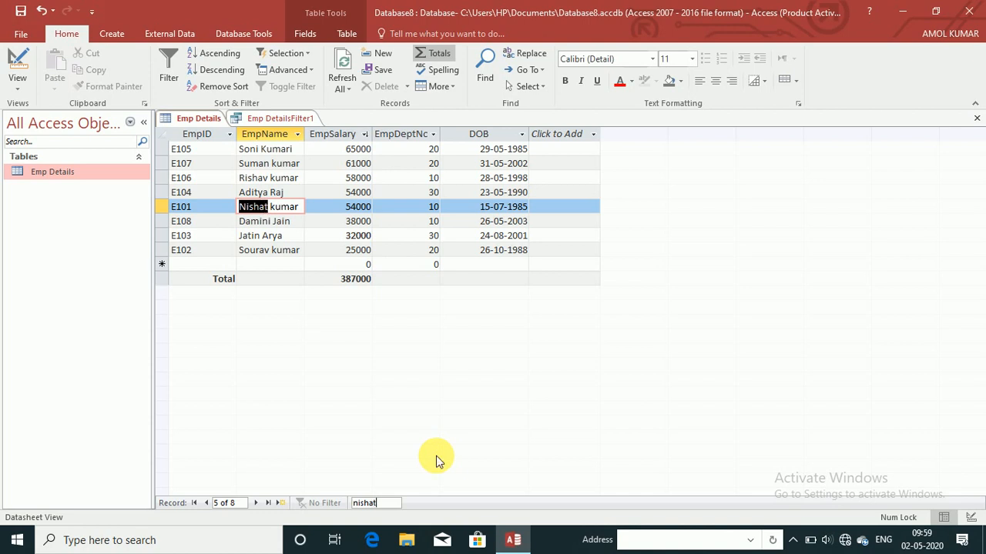
pyautogui.write(' kumar')
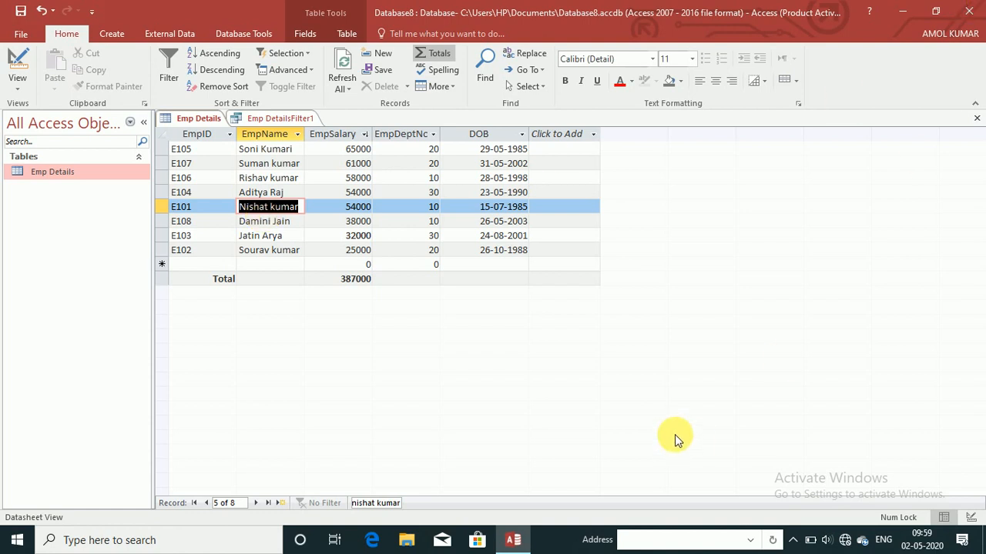
pyautogui.hotkey('ctrl', 'F3')
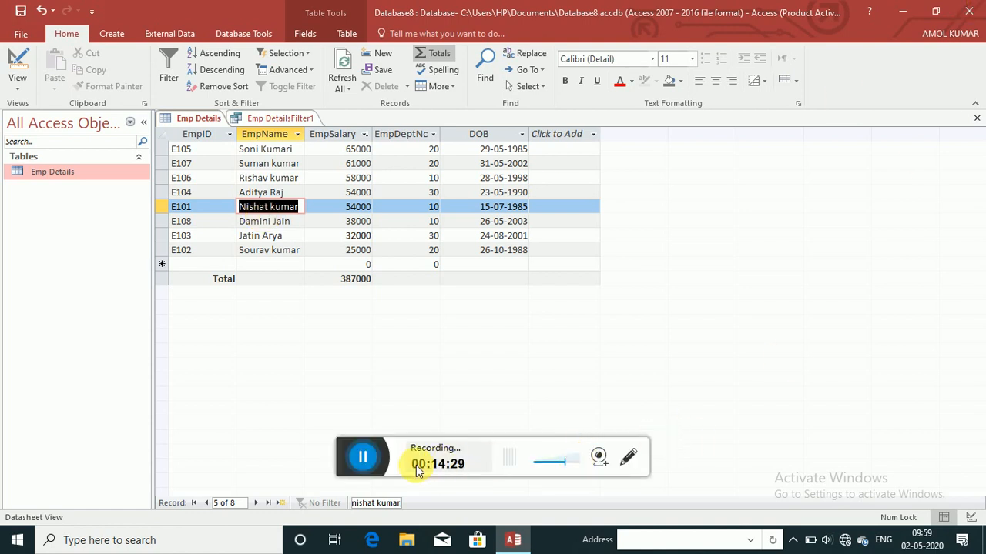